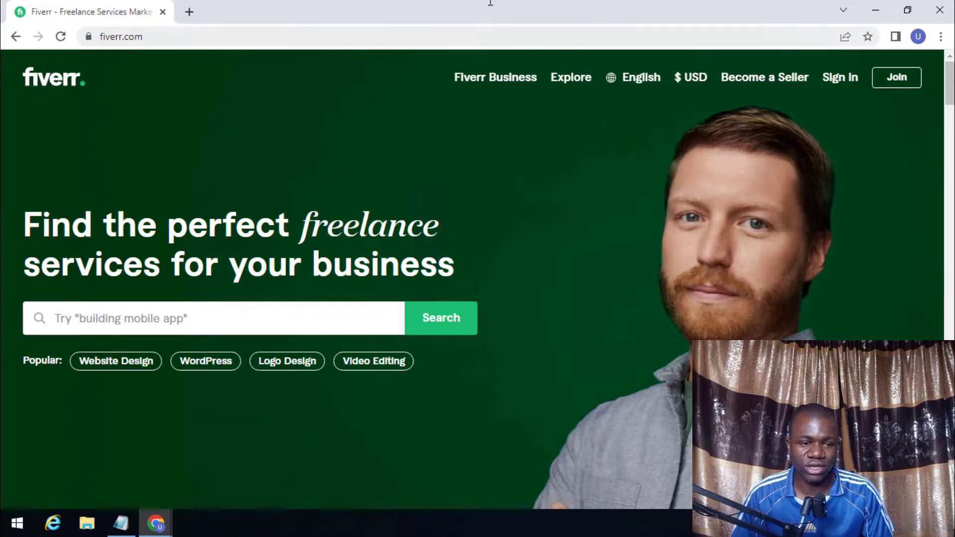
Load whoer.net in a new tab and review its US IP details for Atlanta, Georgia
mouse_move(319, 3)
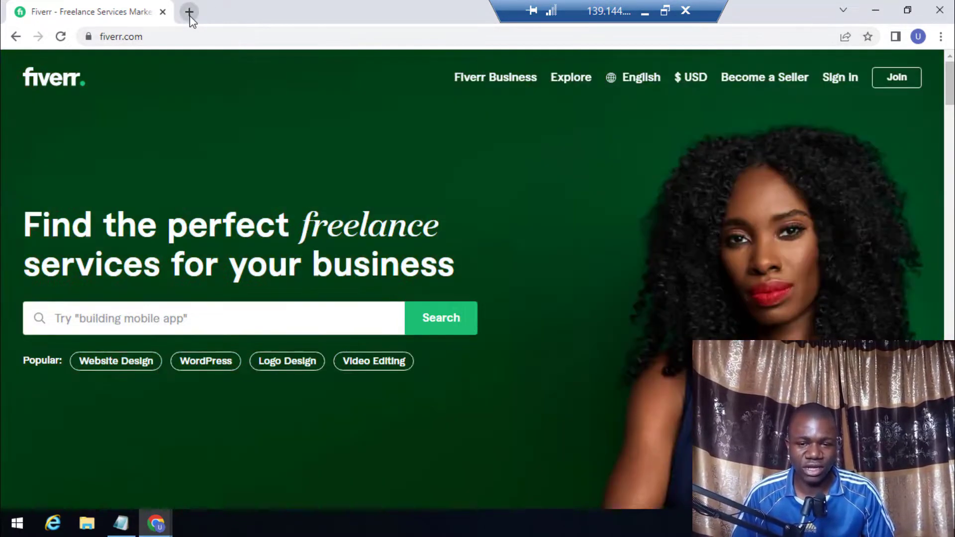
click(189, 15)
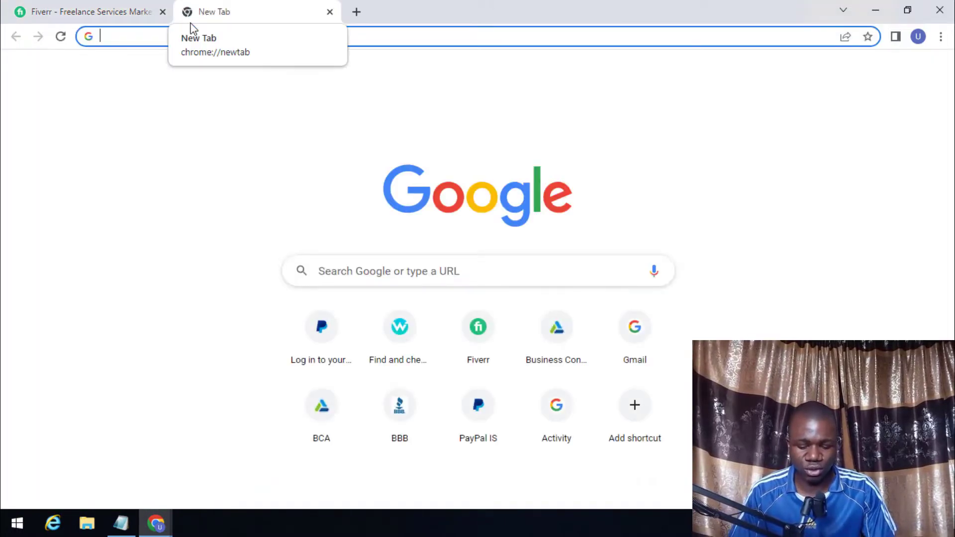
text(whoer.net)
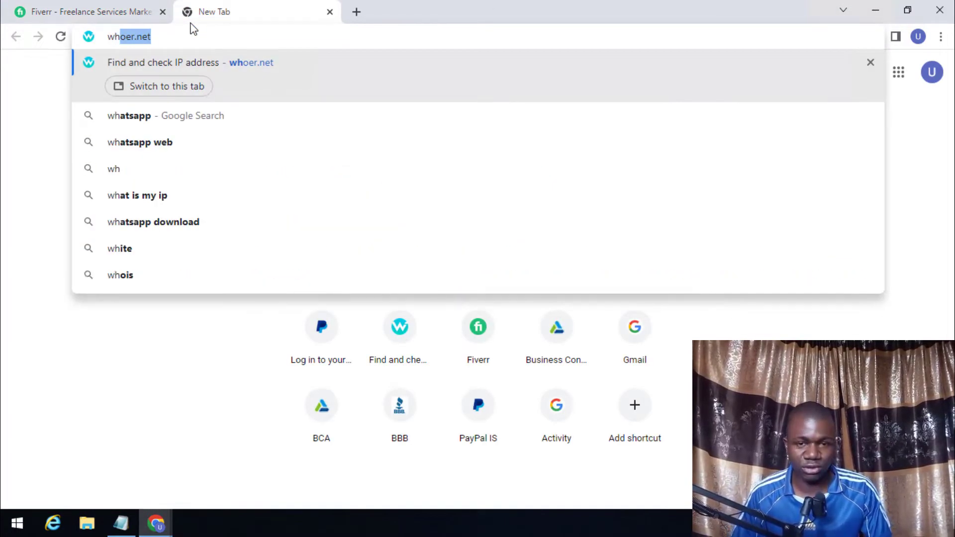
key(Return)
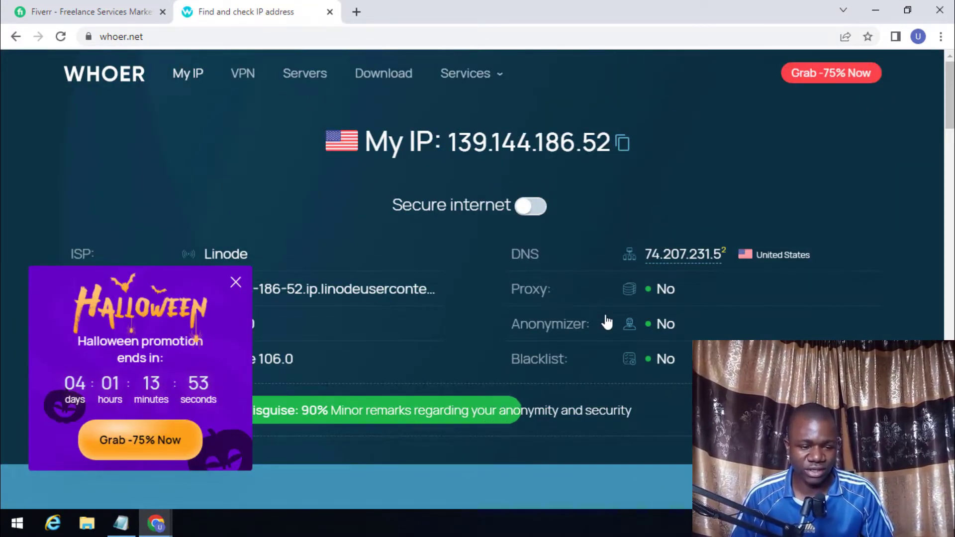
scroll(606, 322, down, 5)
scroll(607, 322, down, 7)
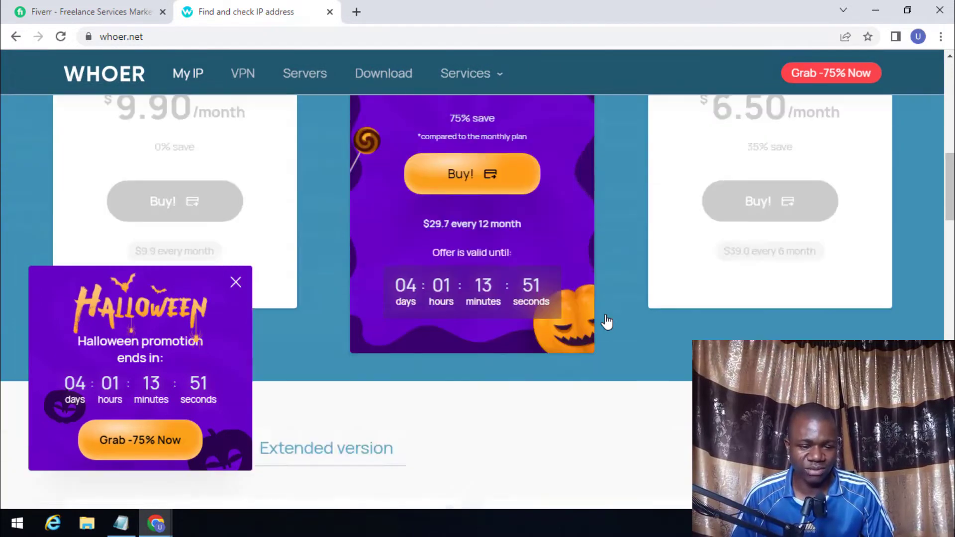
scroll(607, 322, down, 1)
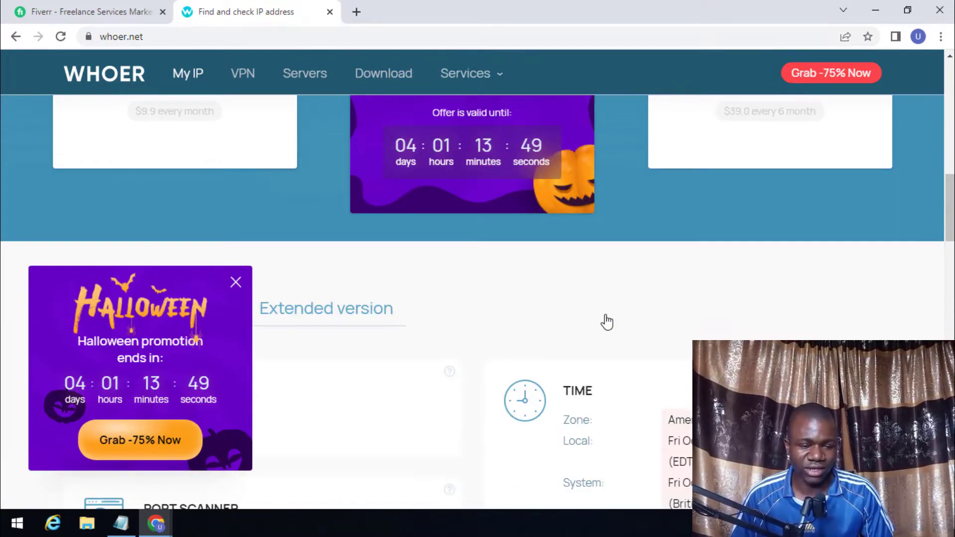
scroll(607, 322, down, 2)
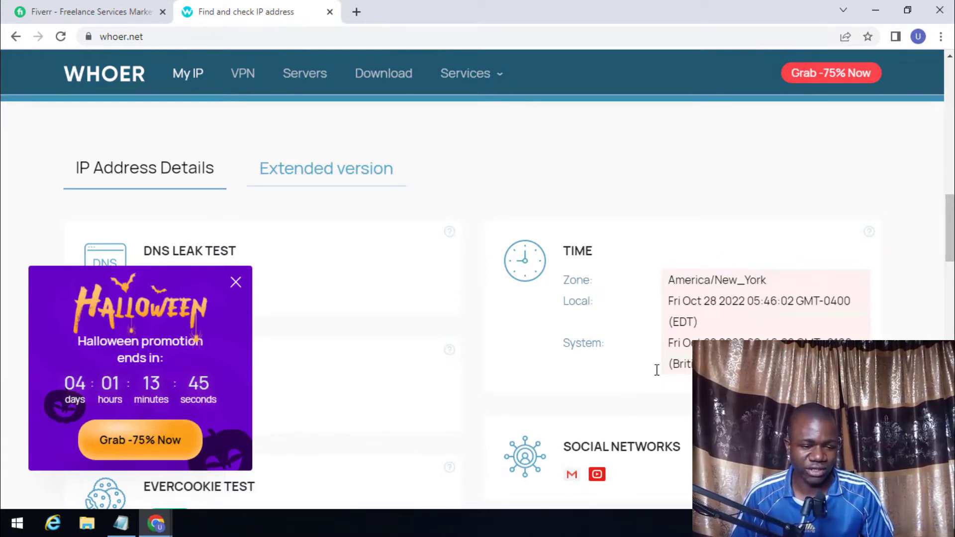
scroll(672, 341, down, 4)
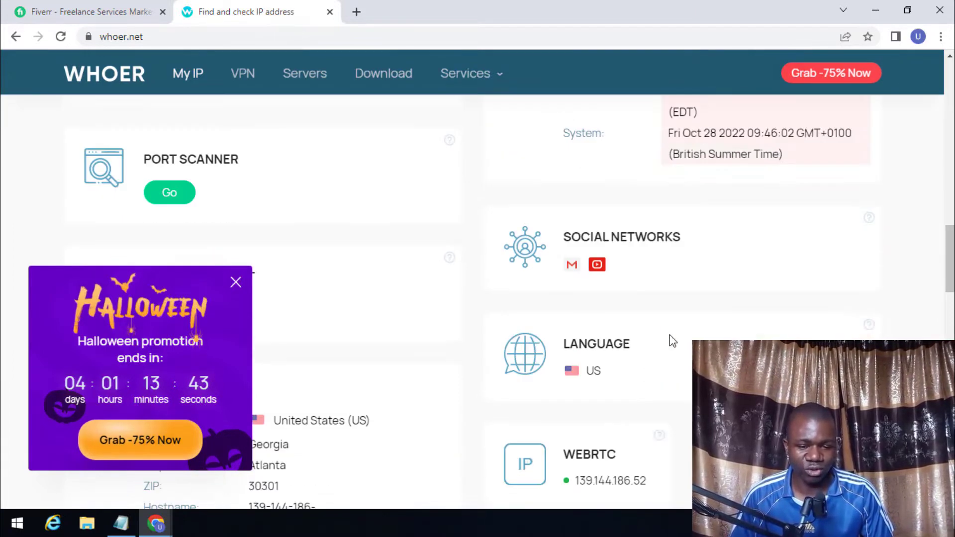
scroll(673, 342, down, 3)
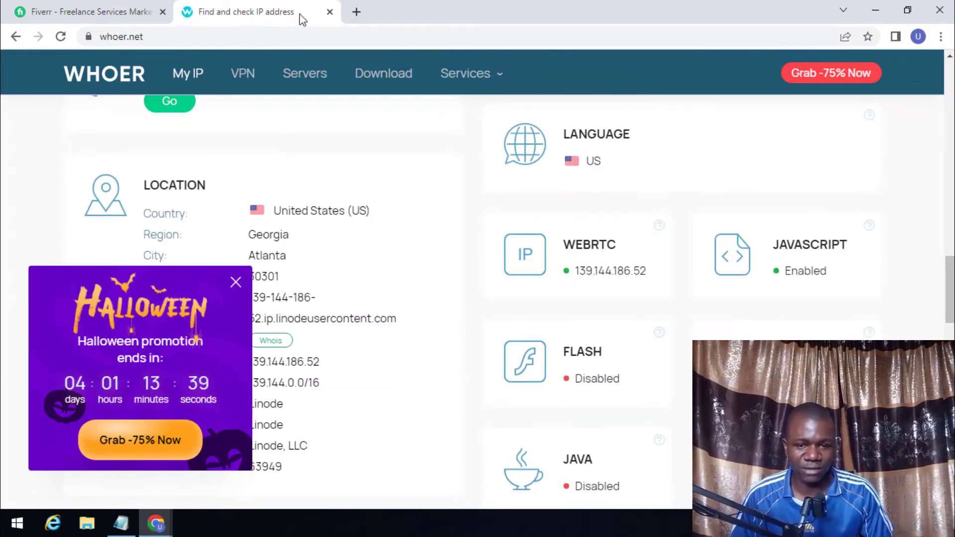
Return to the Fiverr tab, open the start_selling page and begin seller sign-up
click(108, 6)
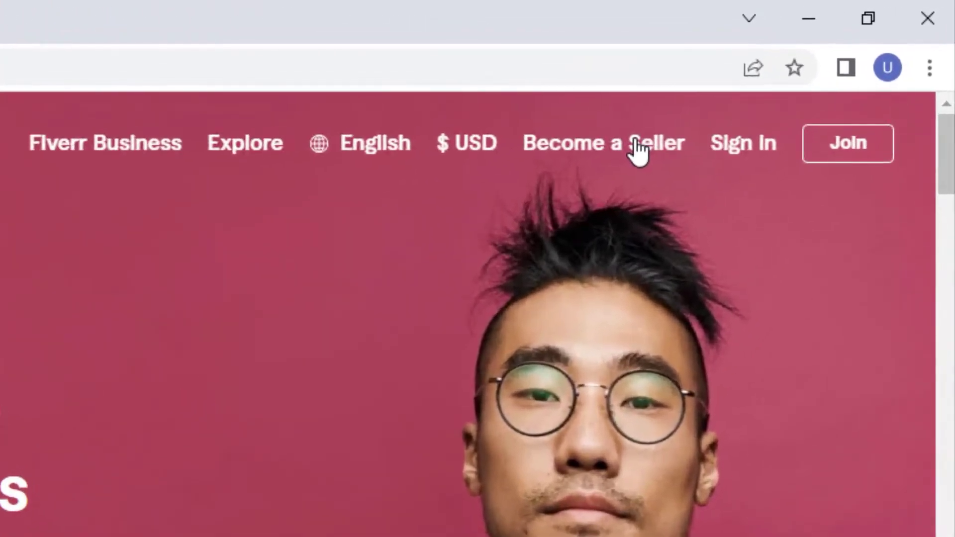
click(636, 144)
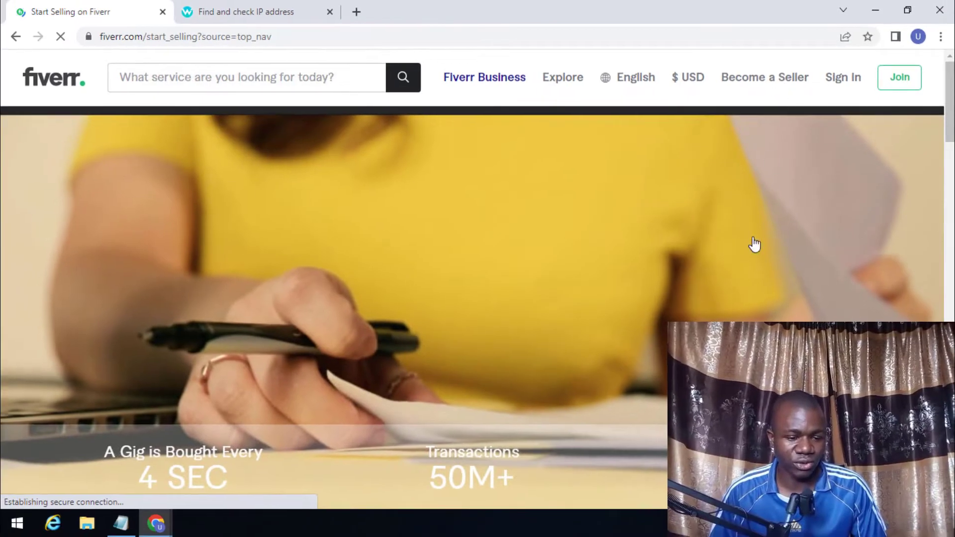
scroll(478, 279, down, 5)
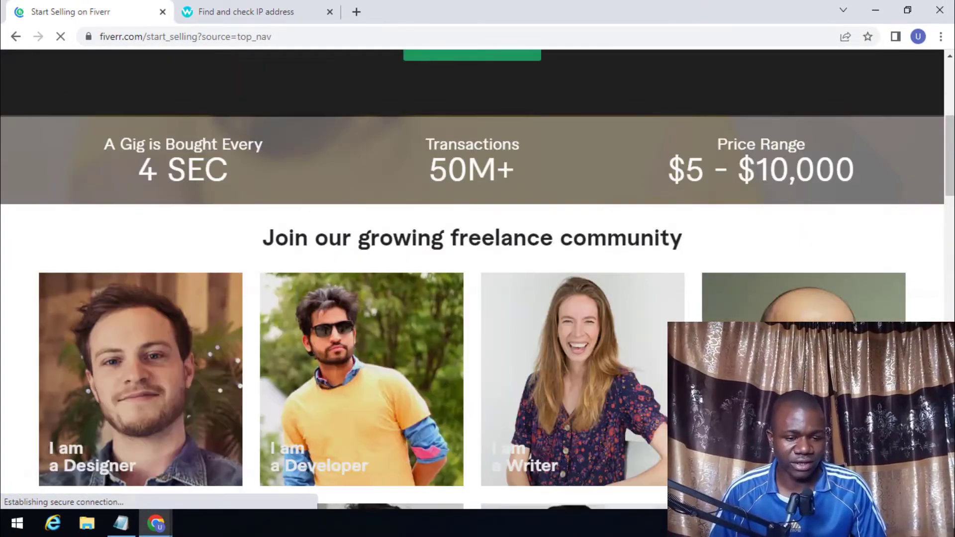
scroll(478, 279, down, 6)
scroll(477, 279, up, 10)
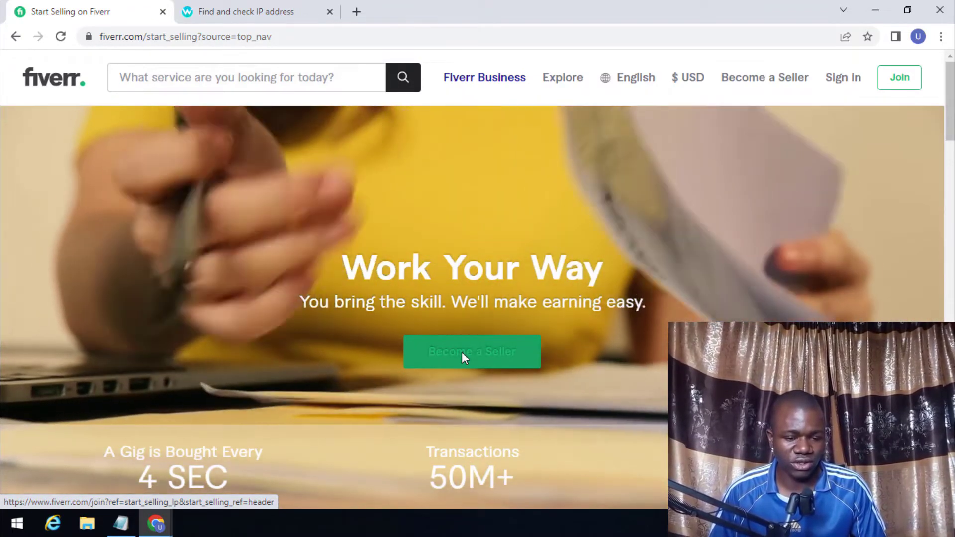
click(462, 351)
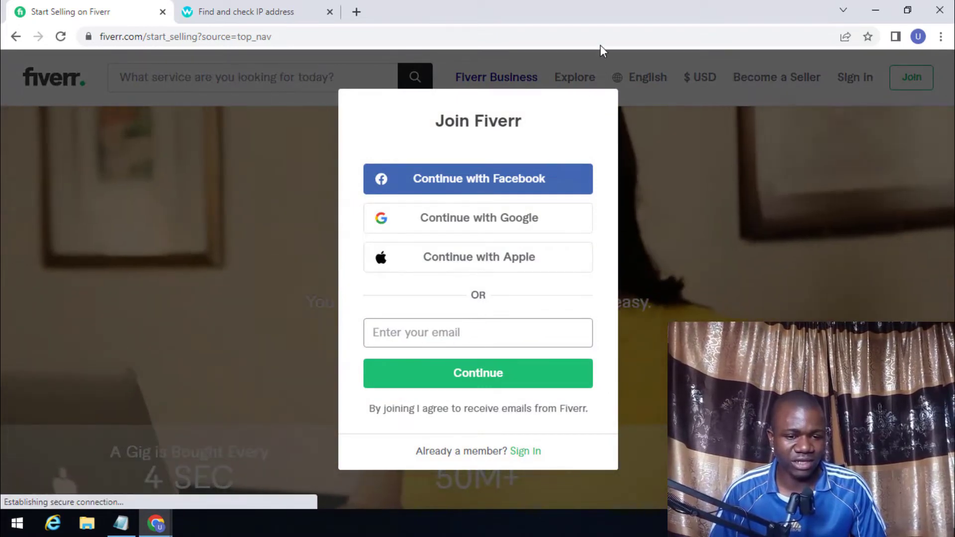
Submit the sign-up email and enter the username obinna444
mouse_move(578, 6)
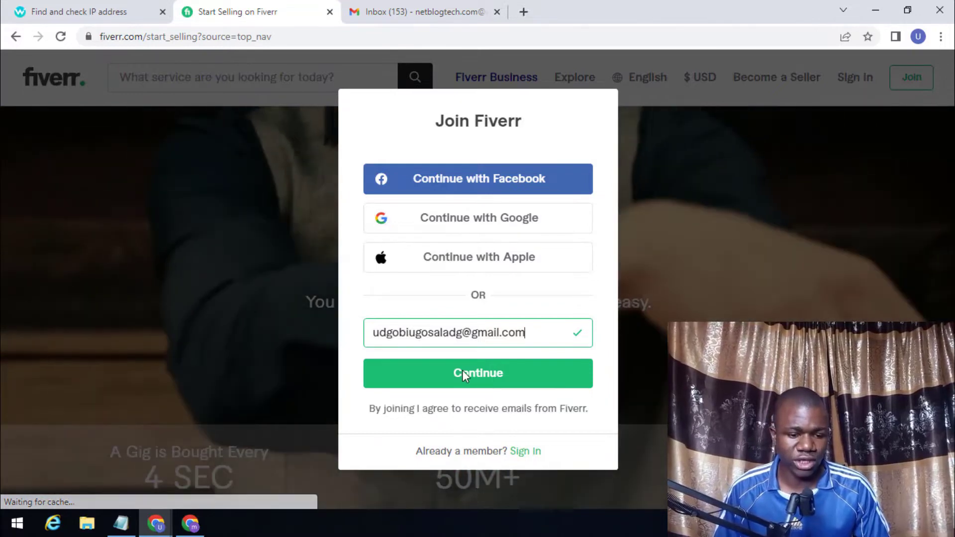
click(463, 375)
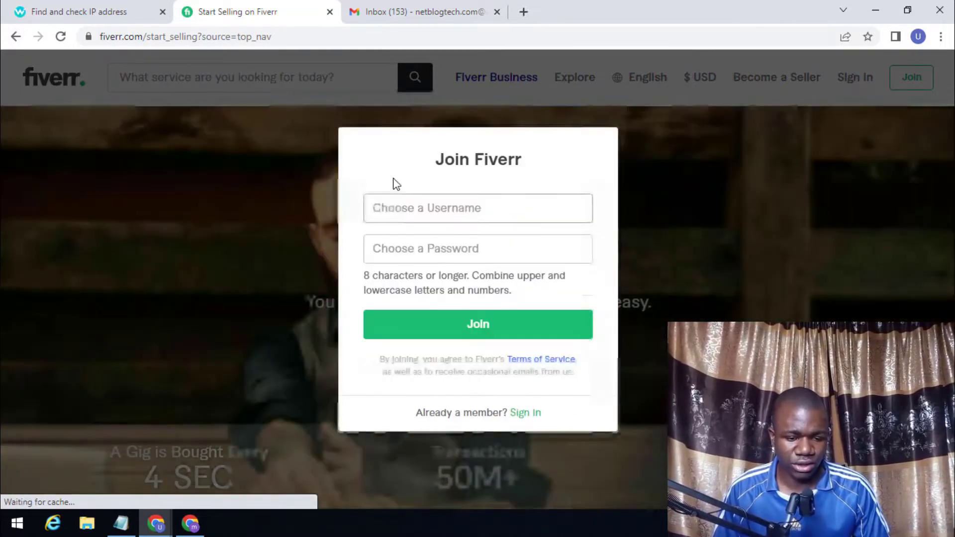
click(415, 214)
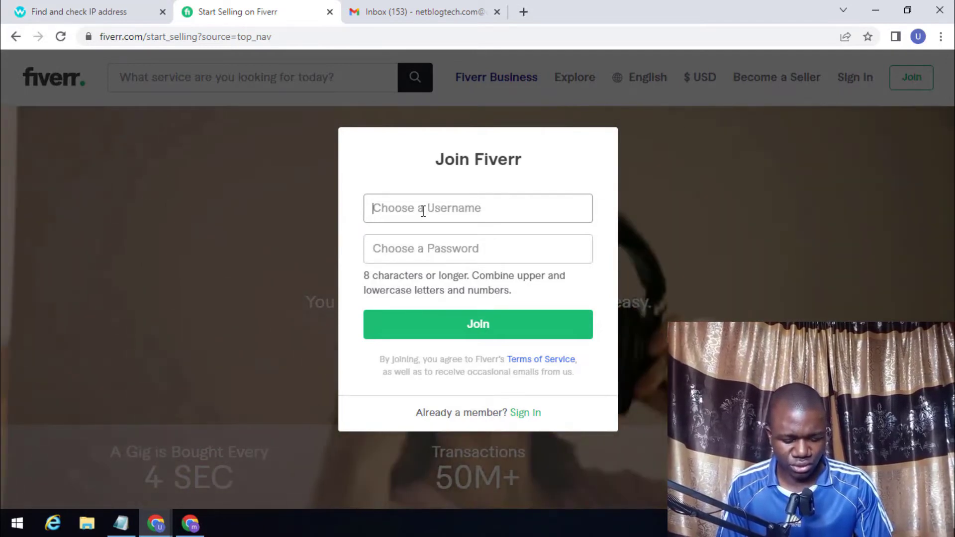
text(obinna)
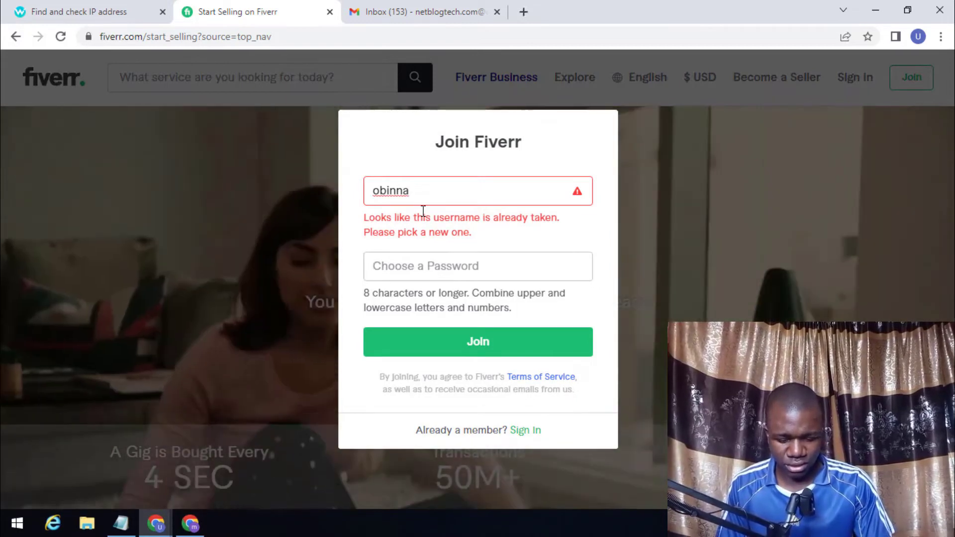
text(444)
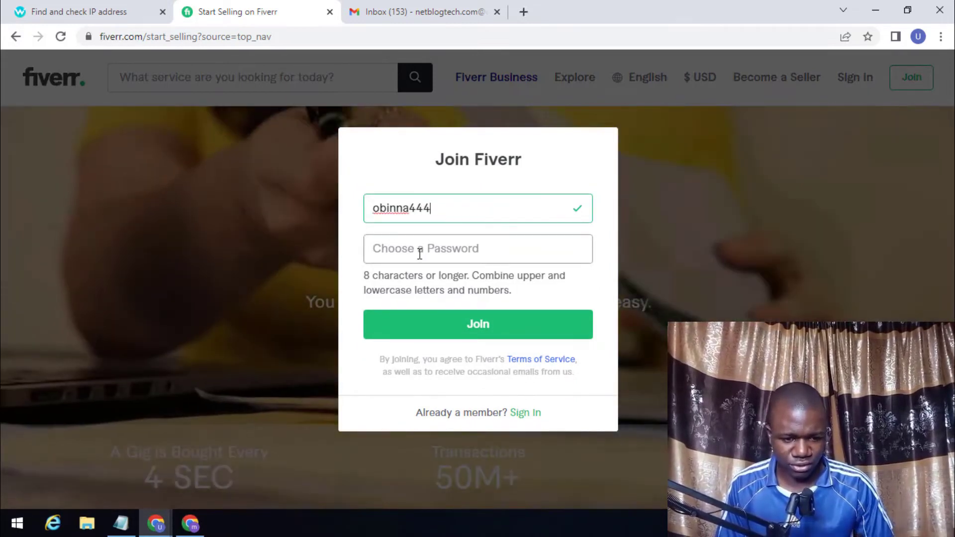
Enter the account password, dismiss Chrome's suggestions, and join to create the account
click(420, 253)
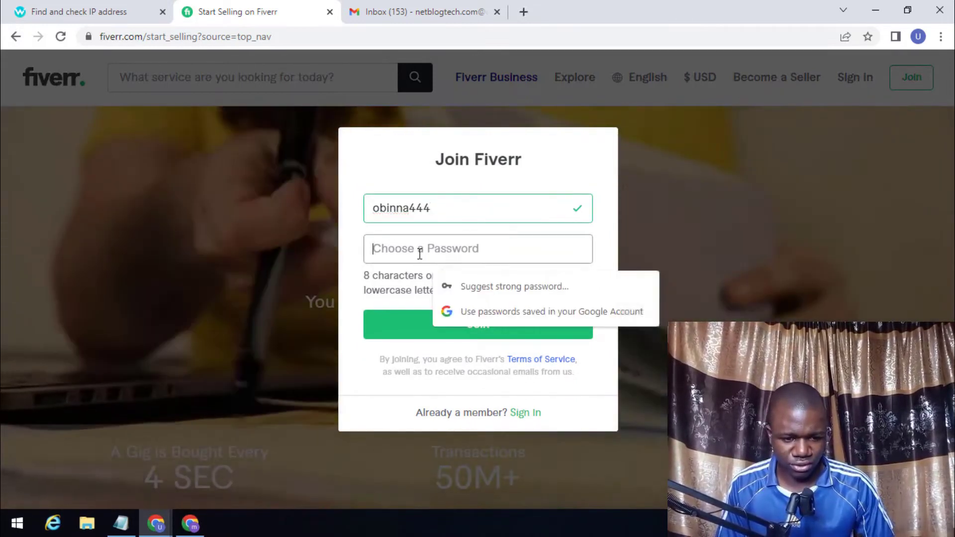
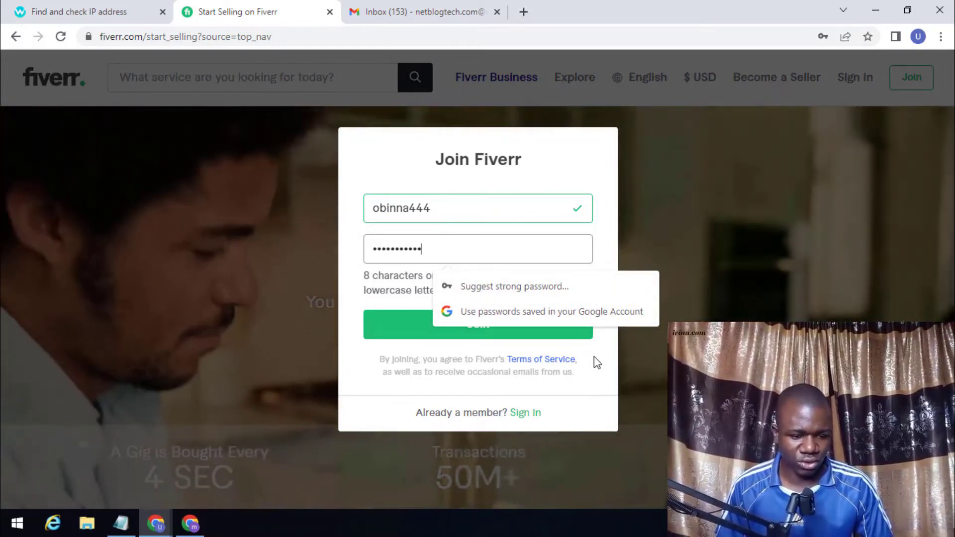
click(553, 344)
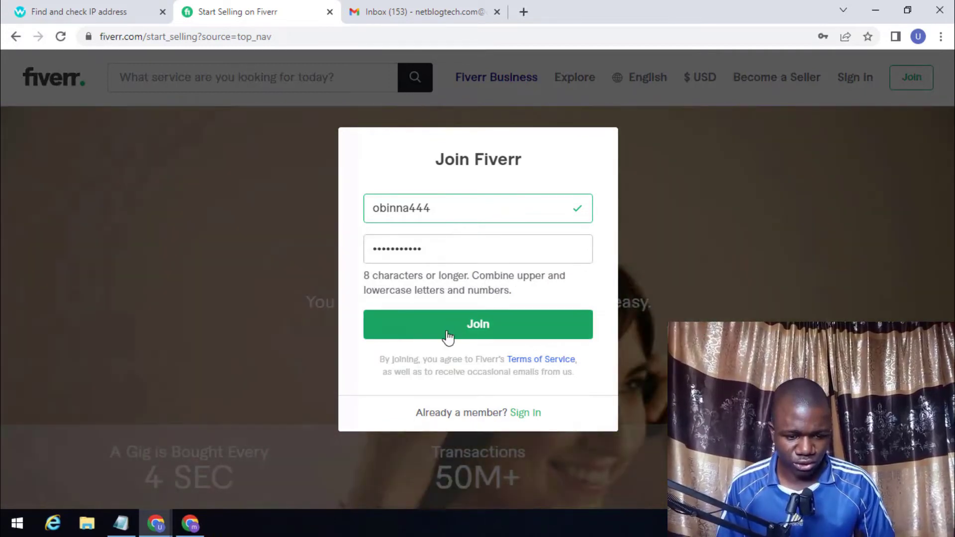
click(447, 332)
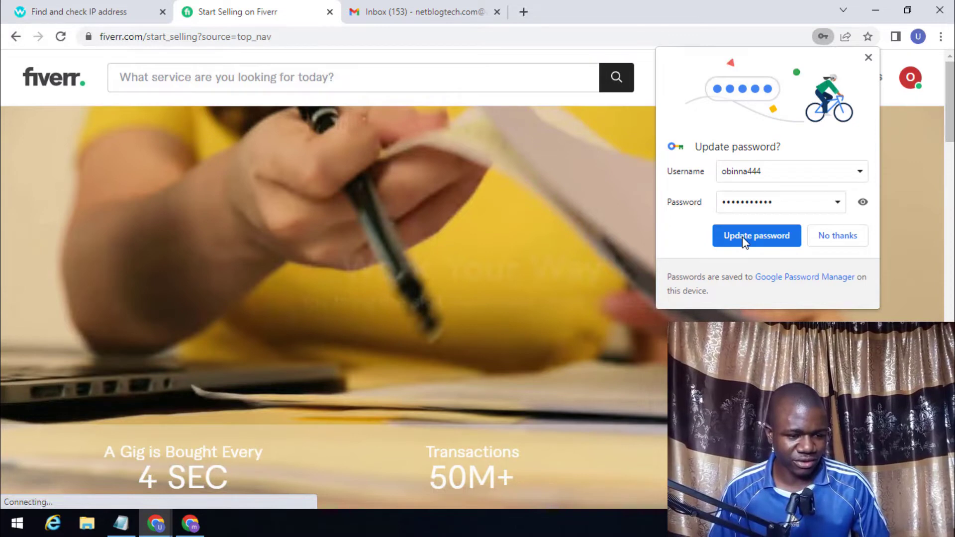
Save the new Fiverr login in Chrome with Update password
click(740, 237)
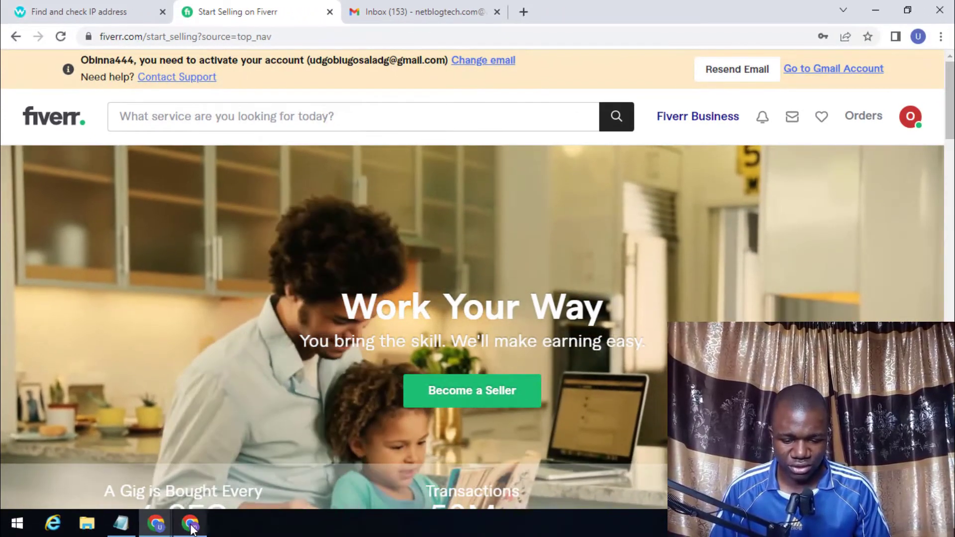
In Gmail, open 'Fiverr: Activate Your New Account' and follow Activate Your Account
click(192, 529)
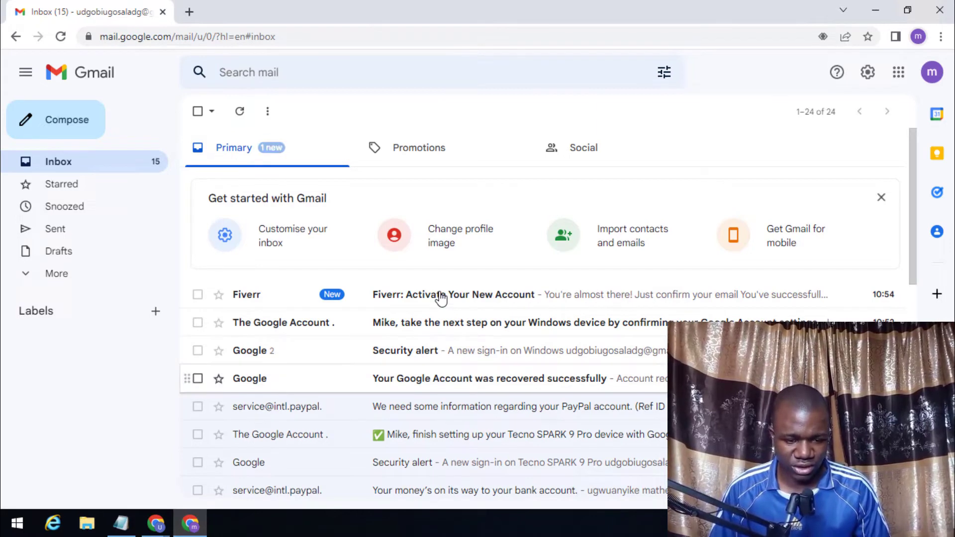
click(438, 295)
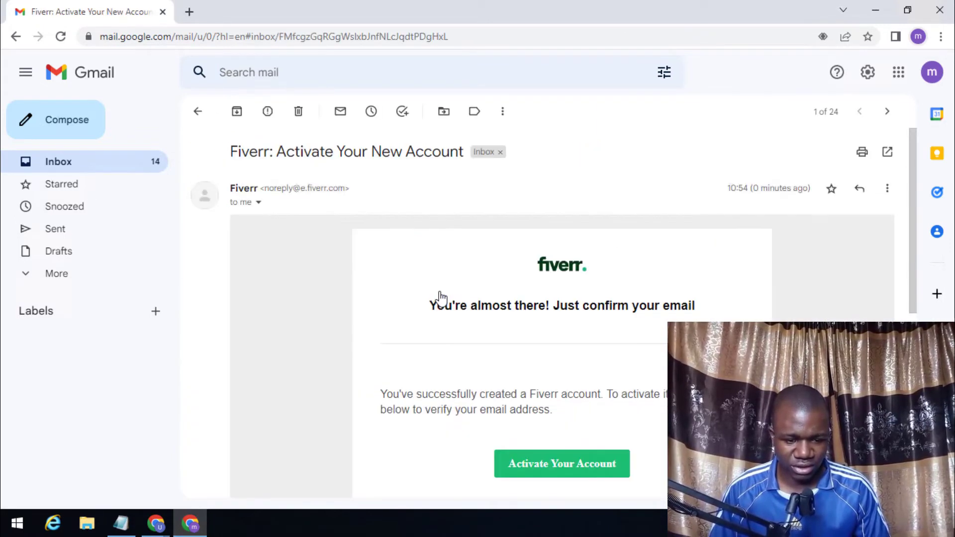
click(561, 473)
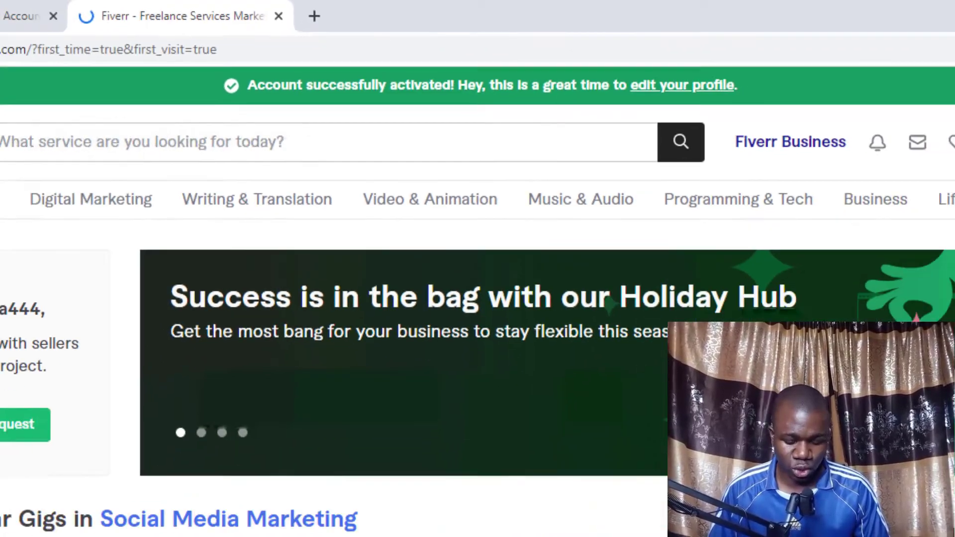
Go to the obinna444 profile page through the avatar menu's Profile option
scroll(919, 118, down, 15)
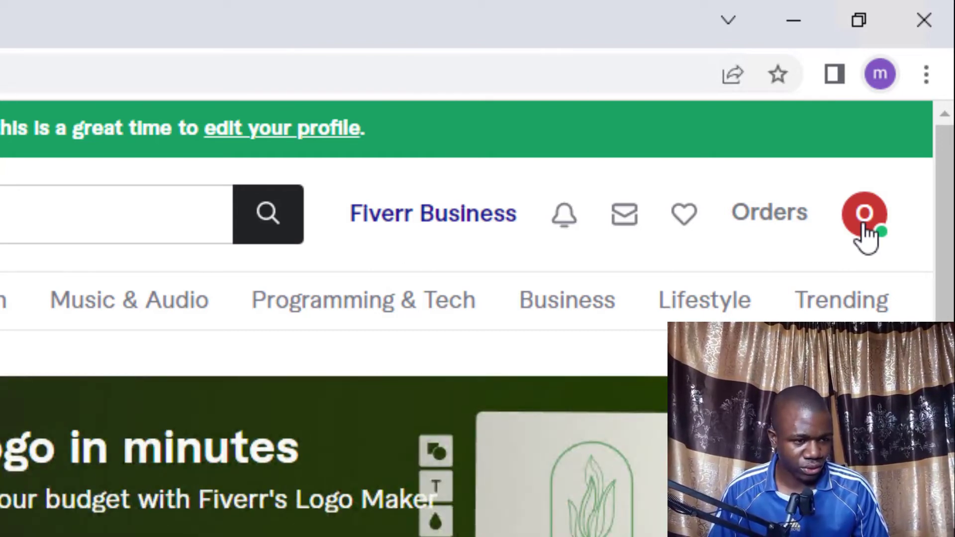
click(883, 228)
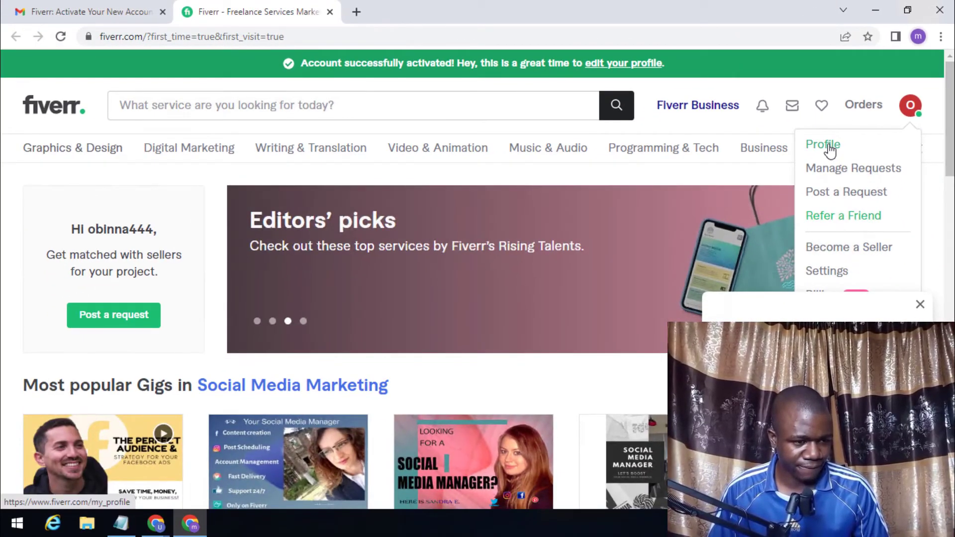
click(827, 149)
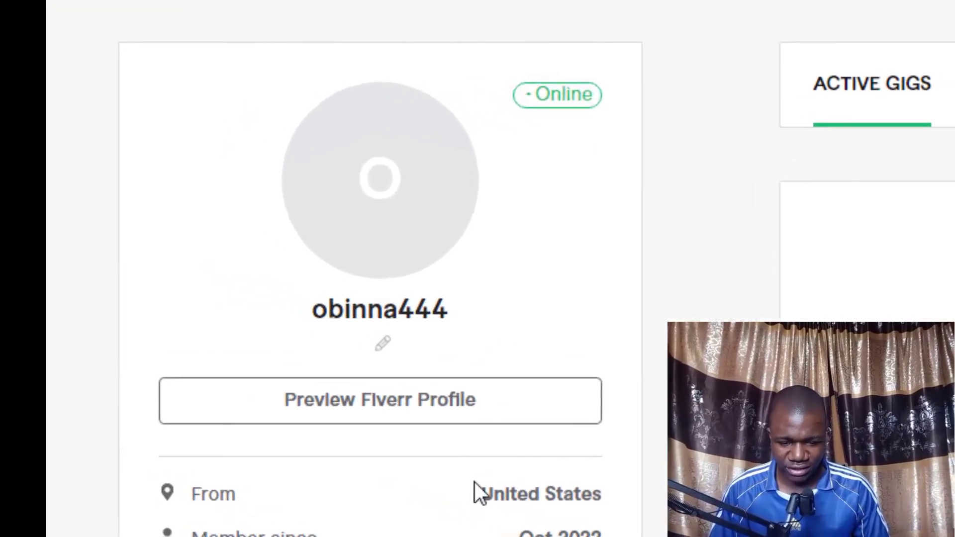
scroll(475, 482, down, 3)
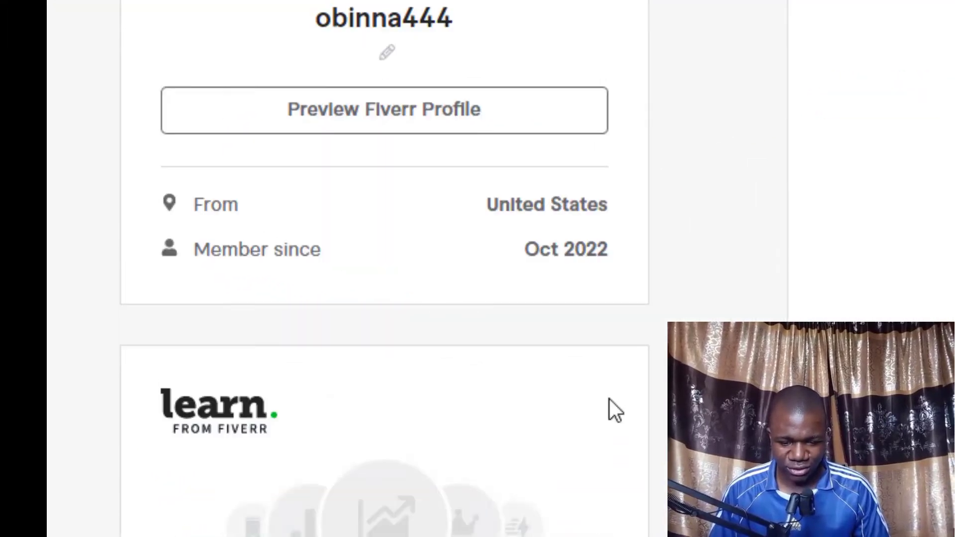
double_click(500, 247)
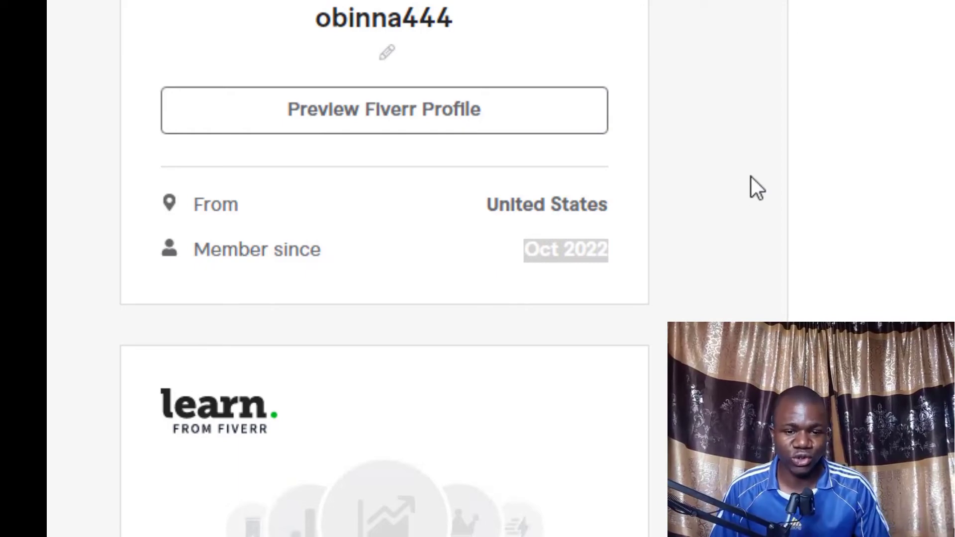
click(710, 151)
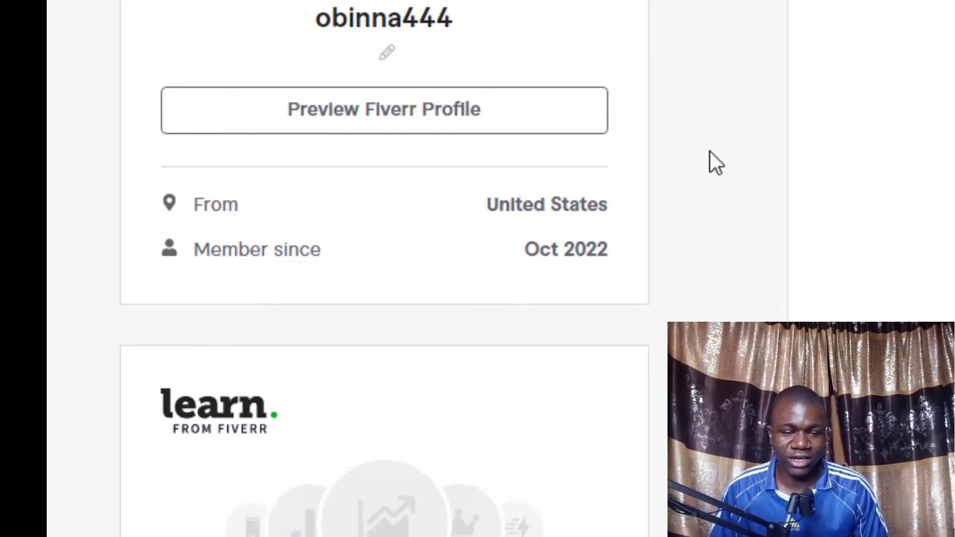
scroll(710, 151, up, 5)
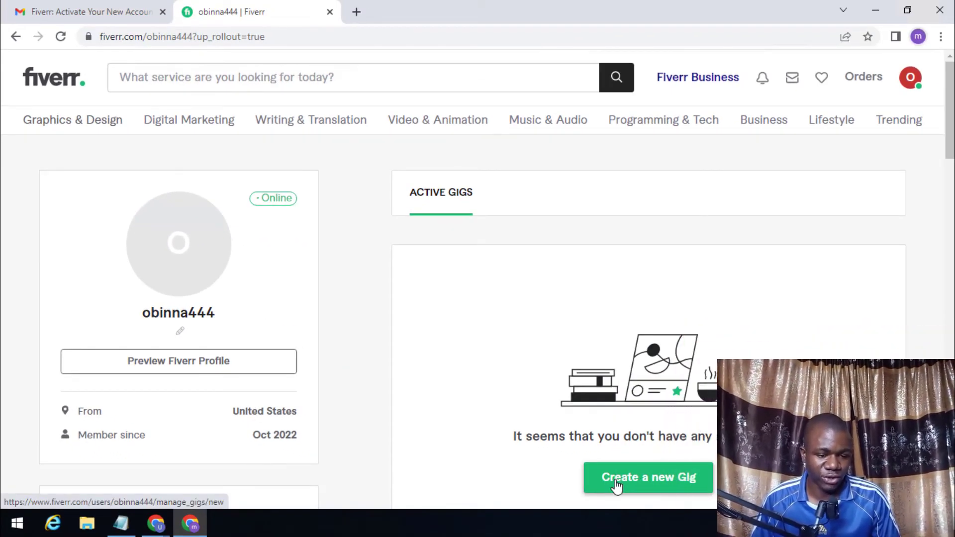
scroll(605, 450, down, 4)
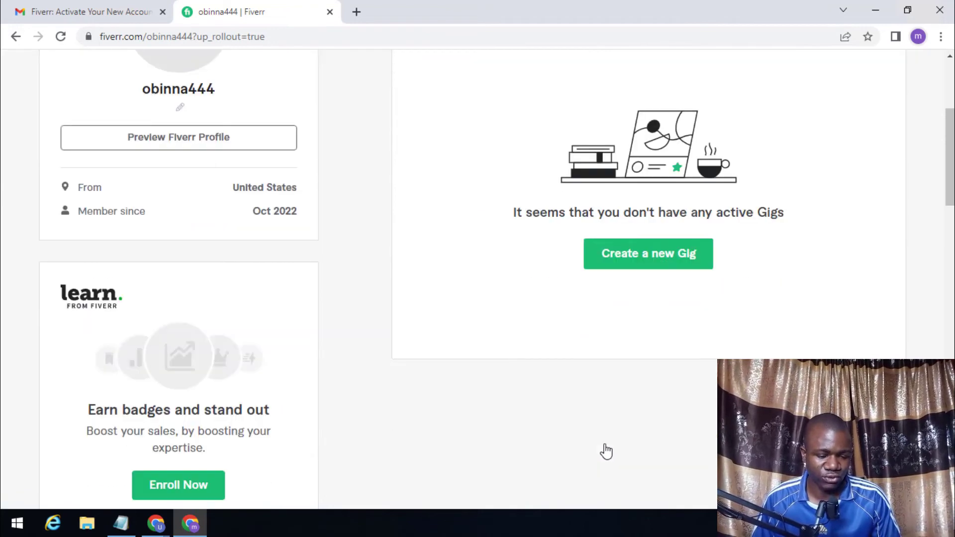
scroll(605, 450, up, 4)
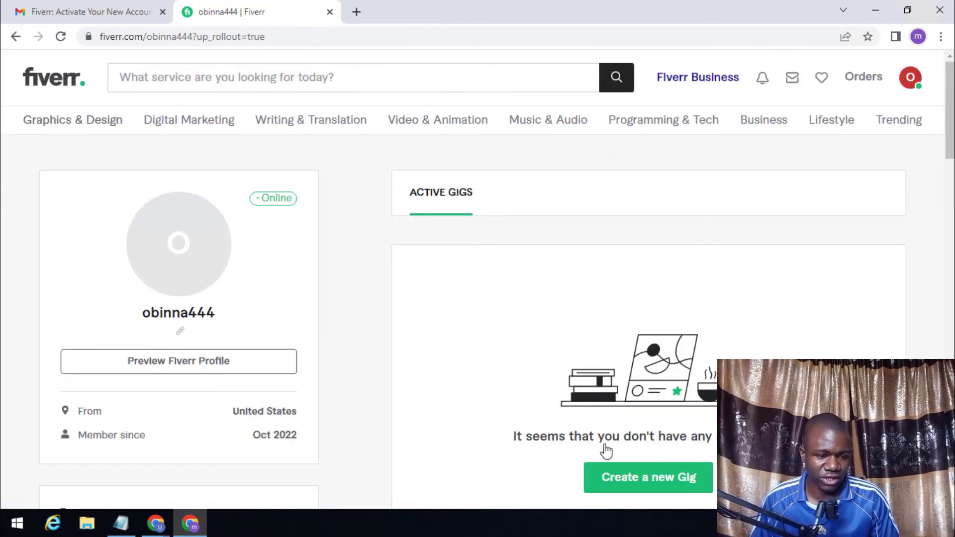
Start 'Create a new Gig' and look over the empty title, category and tags Overview form
click(609, 478)
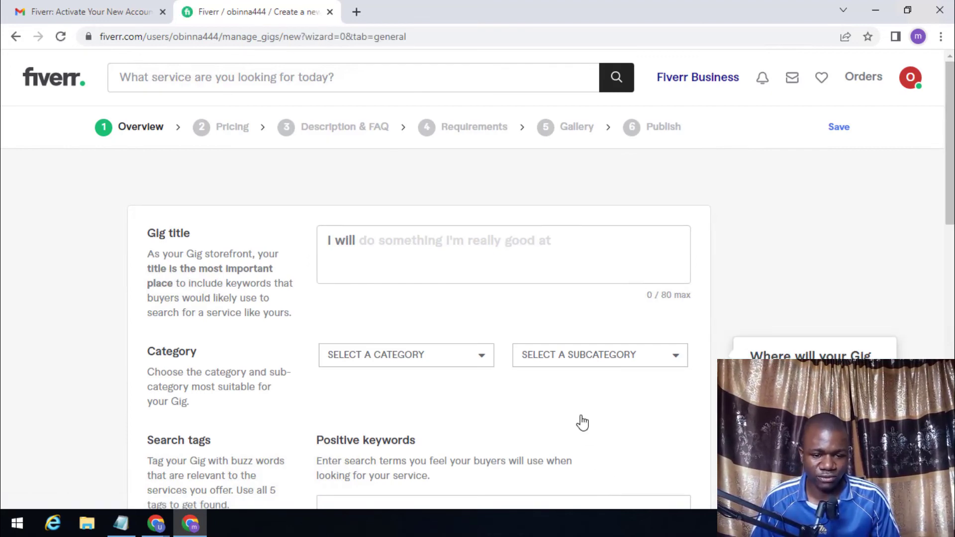
scroll(582, 423, down, 5)
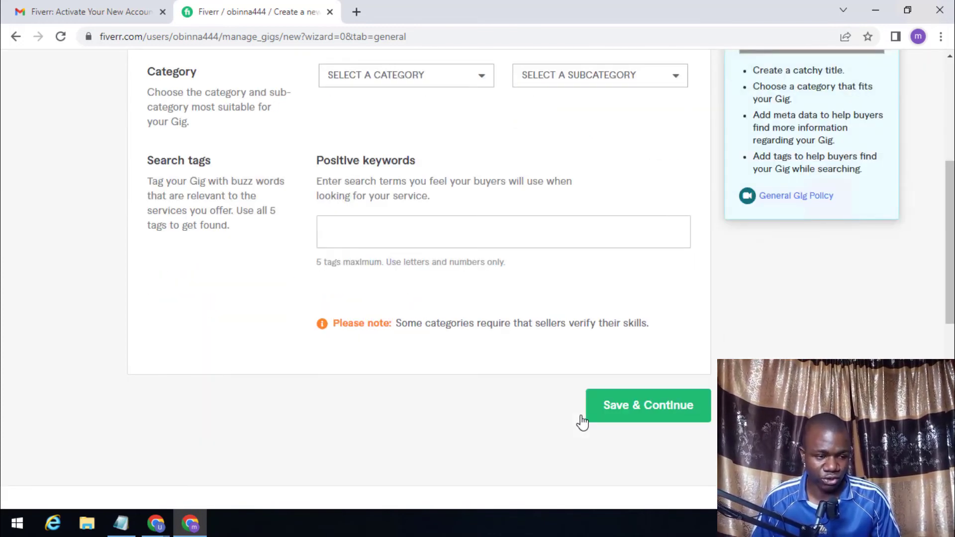
scroll(581, 421, up, 5)
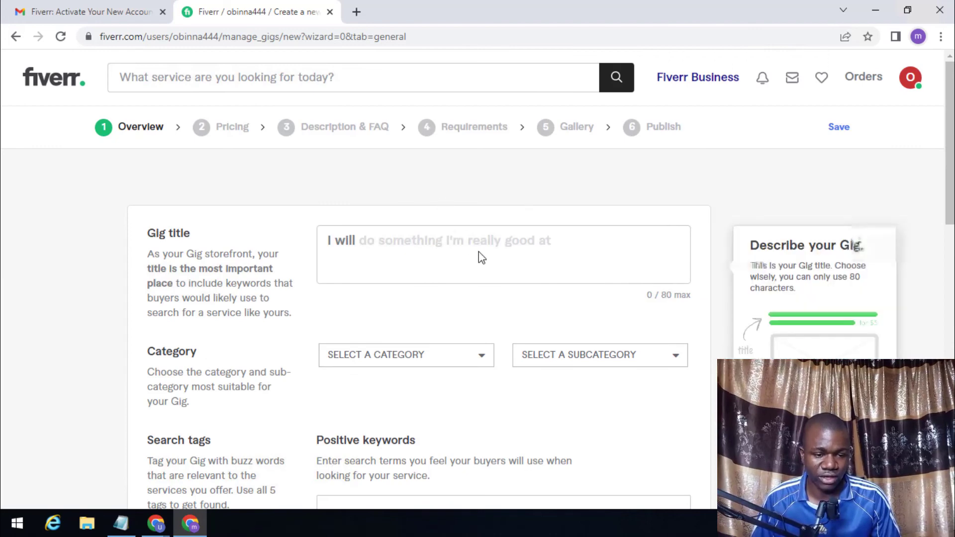